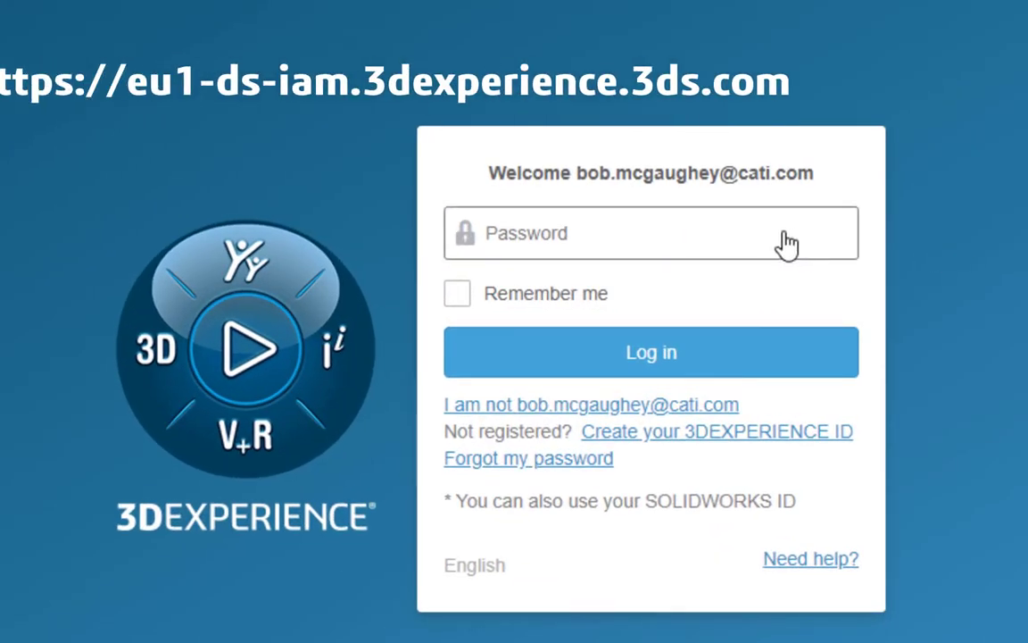
Step: Enter the account password in 3DPassport and log in to the Daily Driver dashboard
left_click(815, 245)
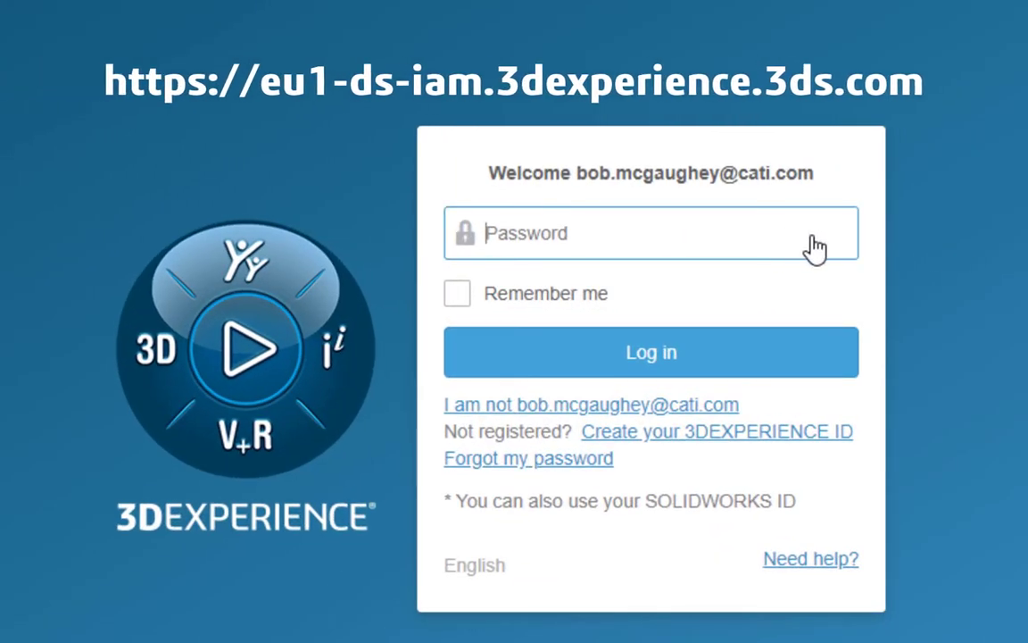
type("•")
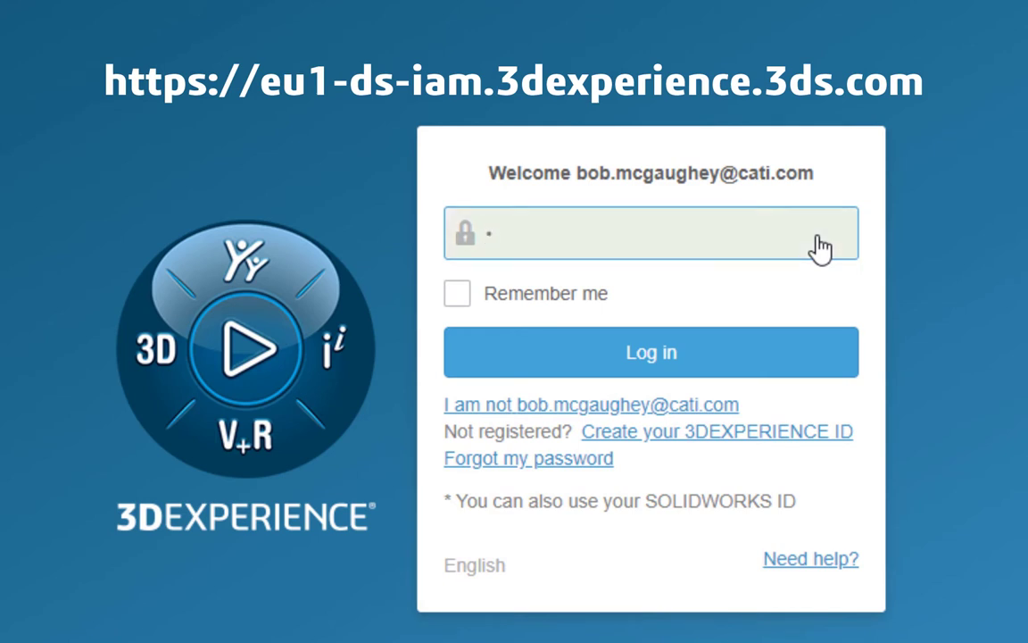
type("••••••••••••••••••••")
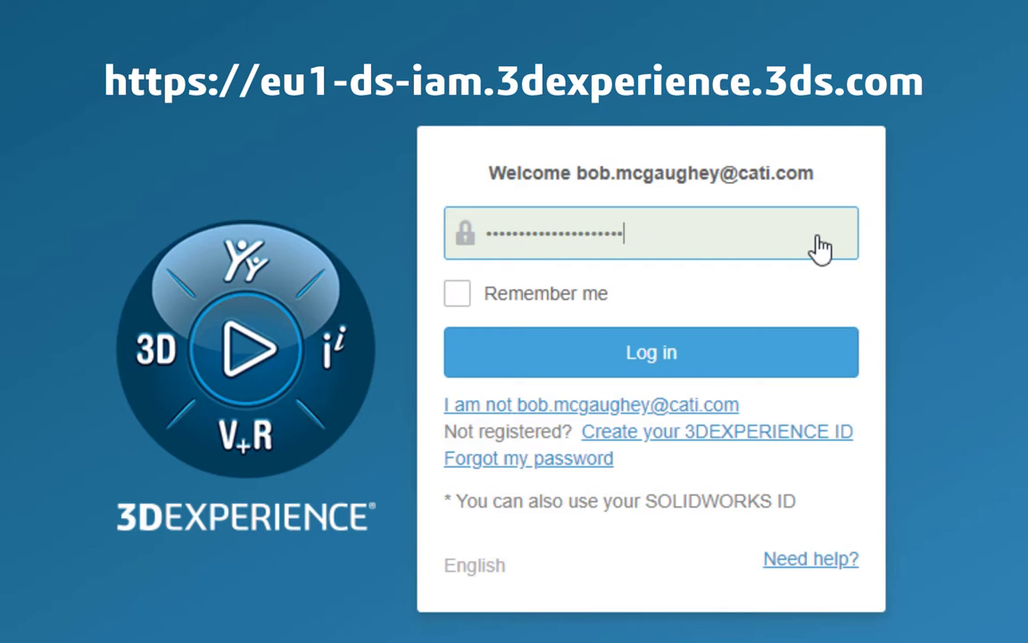
left_click(735, 378)
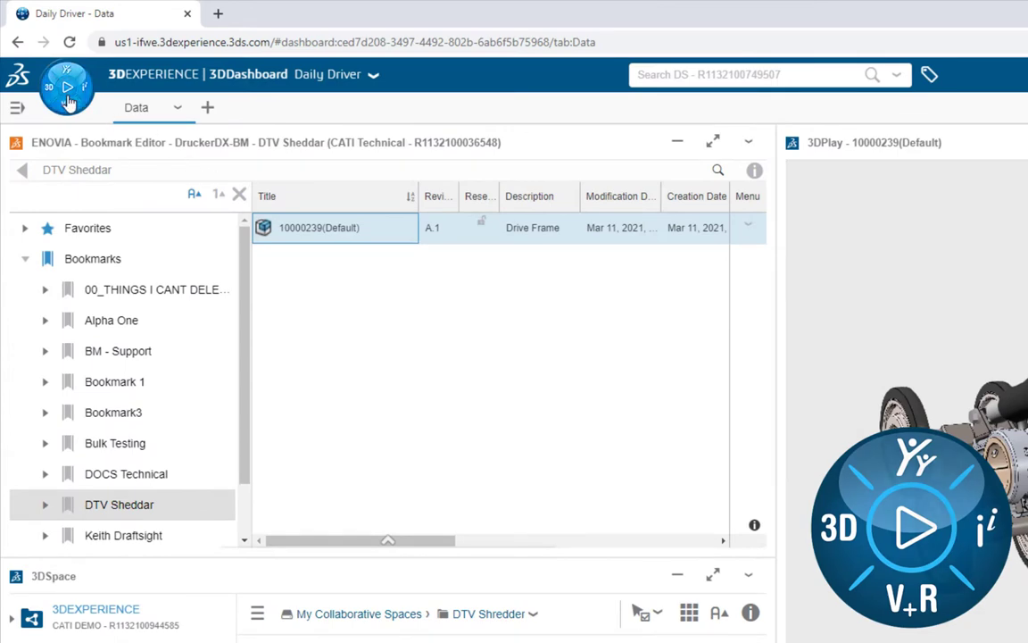
Step: Drag SOLIDWORKS from My Apps into My Favorite Apps, then launch it from the favorites
left_click(67, 86)
scroll(167, 408, "down", 10)
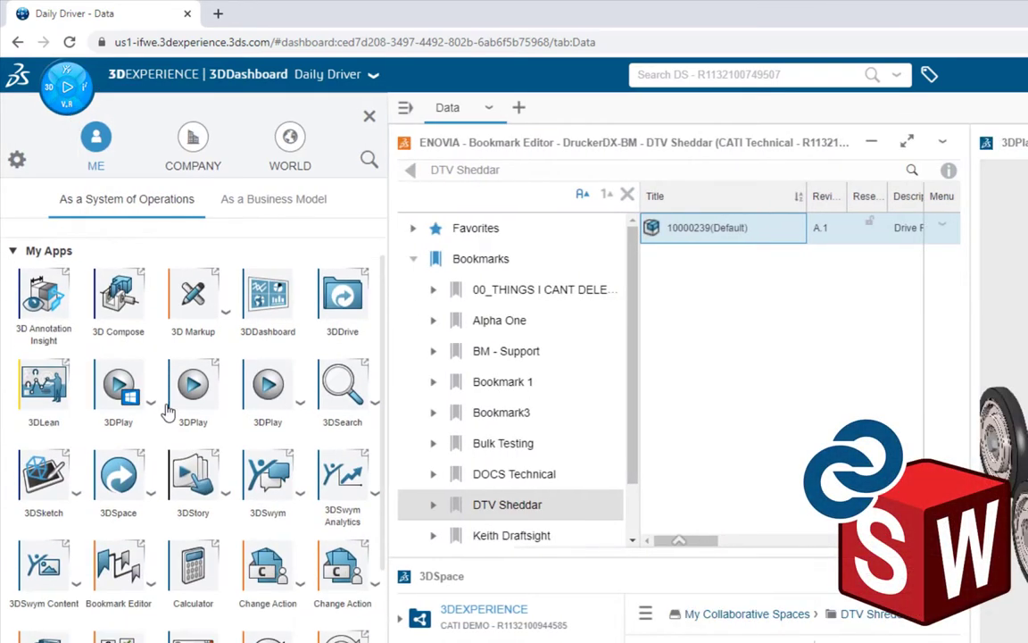
scroll(167, 409, "down", 5)
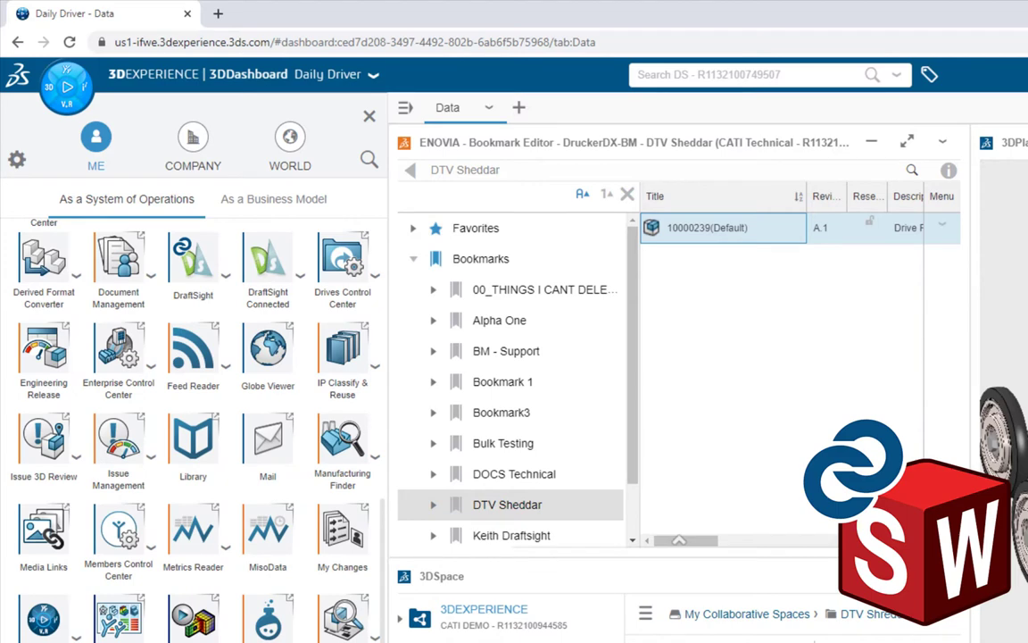
left_click_drag(272, 514, 134, 301)
left_click(18, 382)
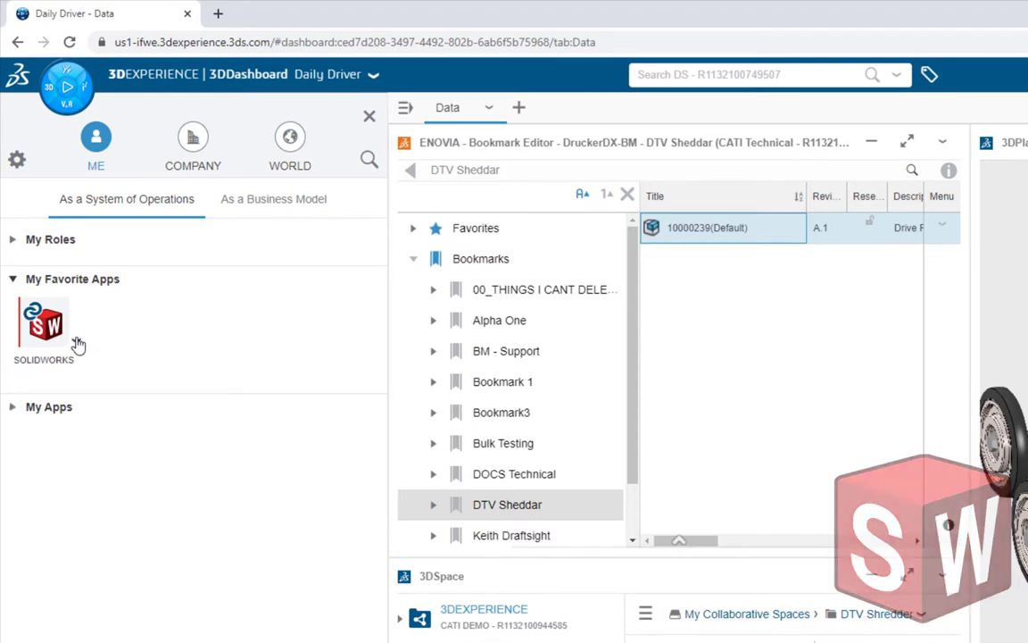
left_click(45, 334)
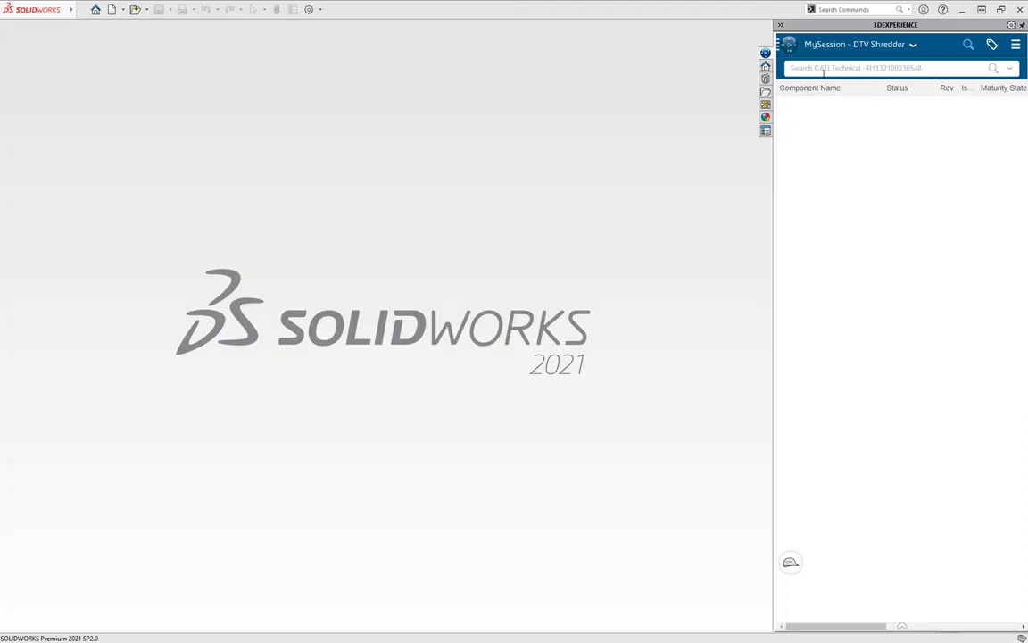
Step: Search 3DEXPERIENCE for 10000239 and open the result in SOLIDWORKS
left_click(828, 68)
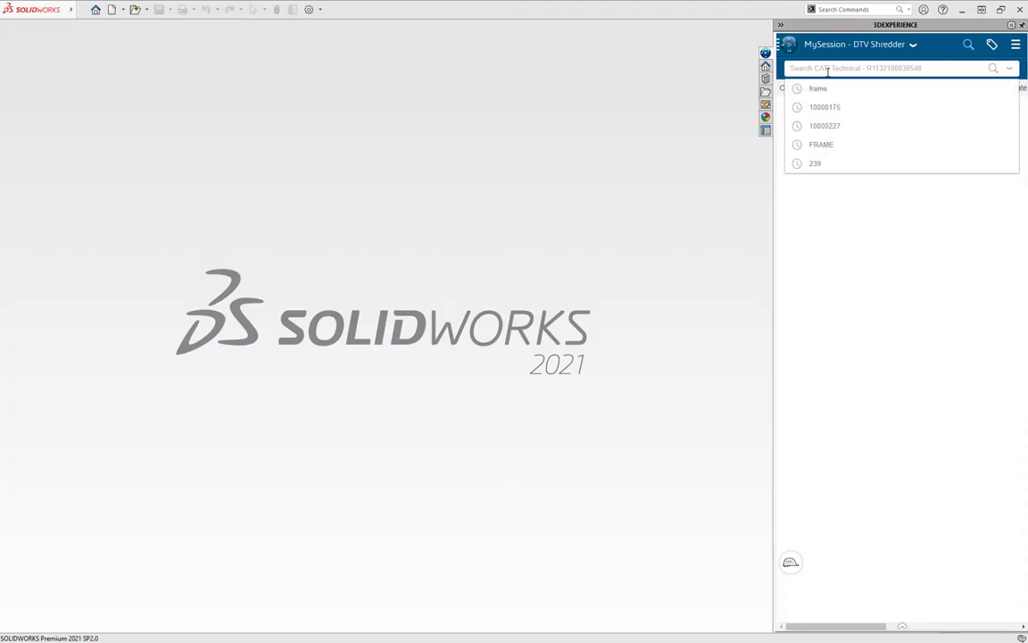
type("100")
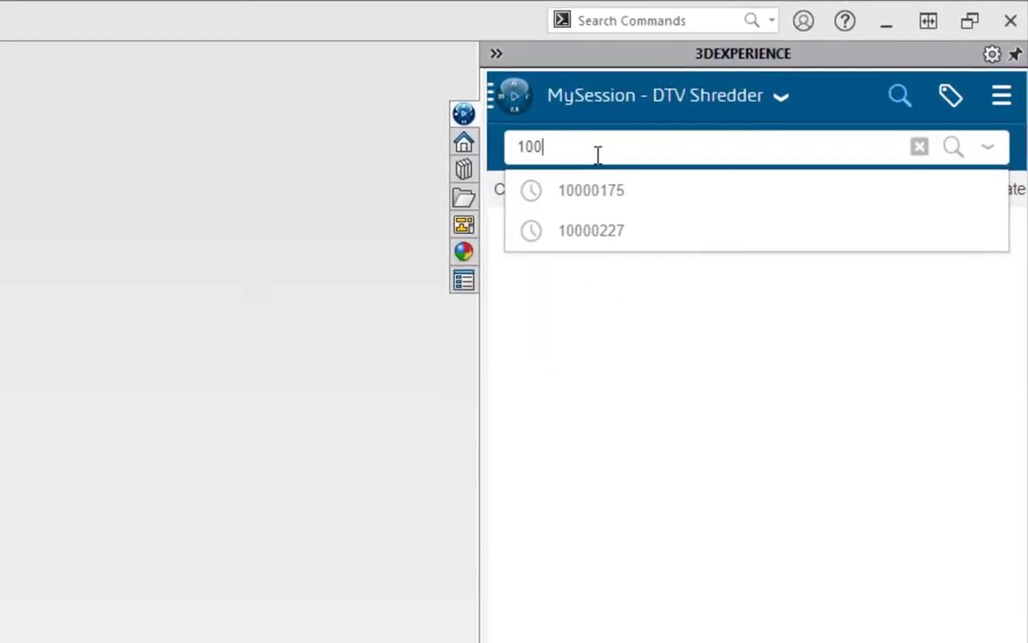
type("00239")
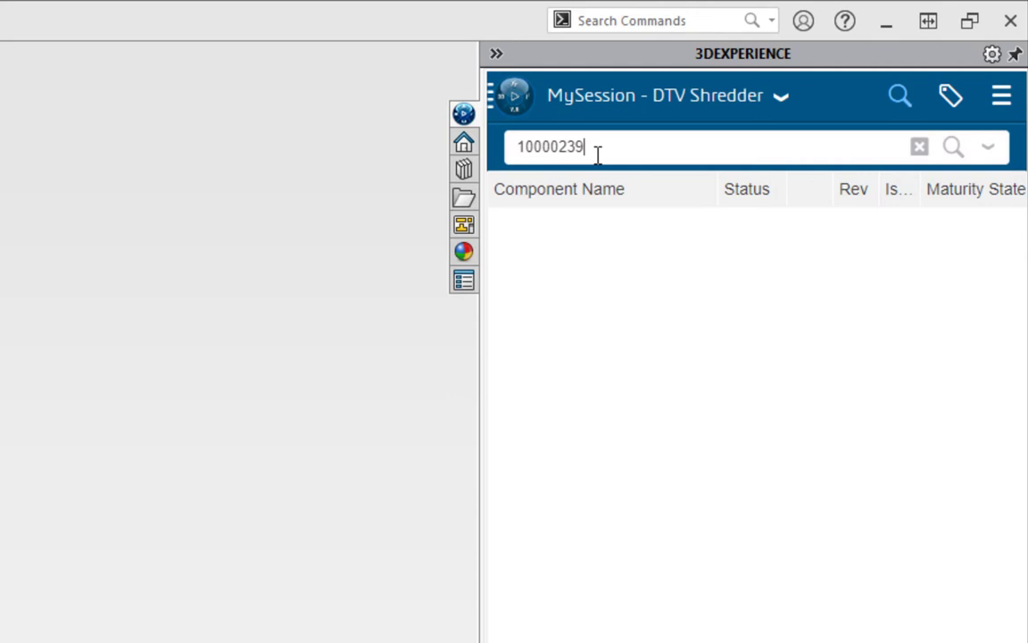
key("Return")
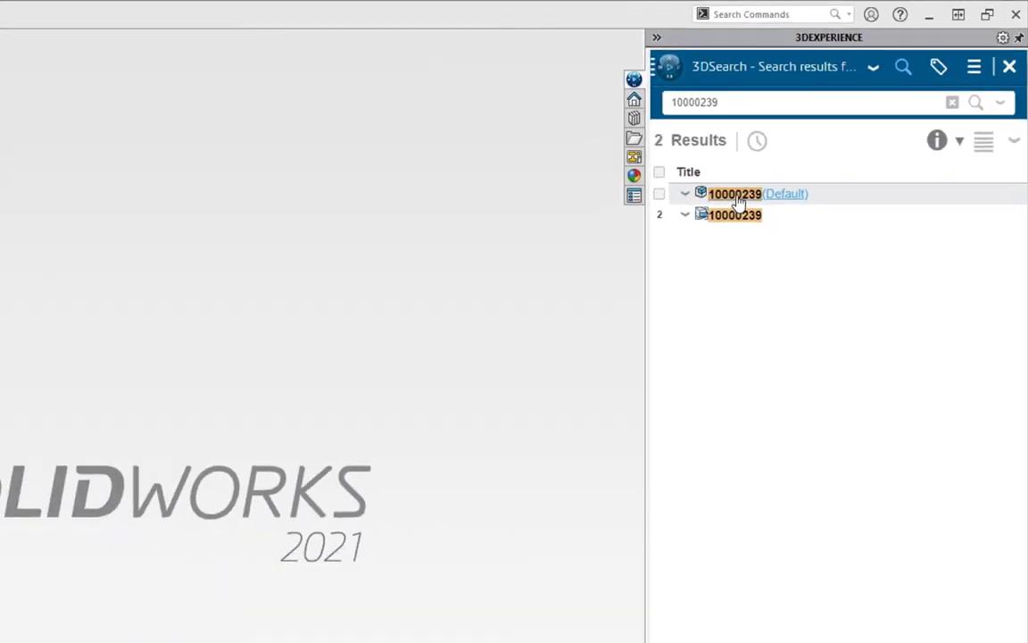
left_click_drag(740, 203, 359, 434)
left_click_drag(582, 289, 584, 291)
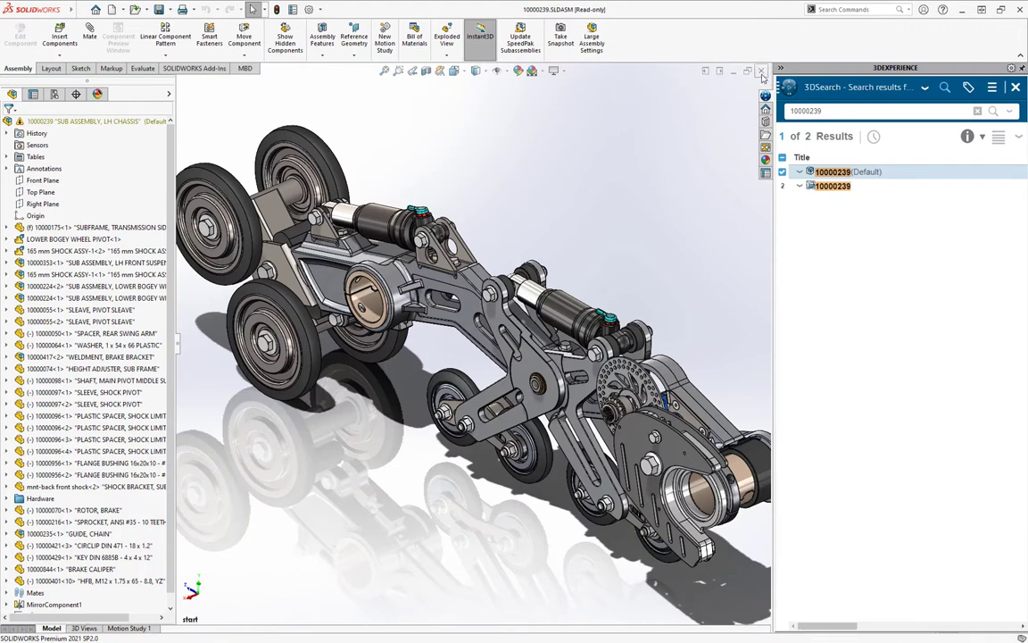
Step: Close the 10000239 assembly, clear the search query and close 3DSearch
left_click(761, 71)
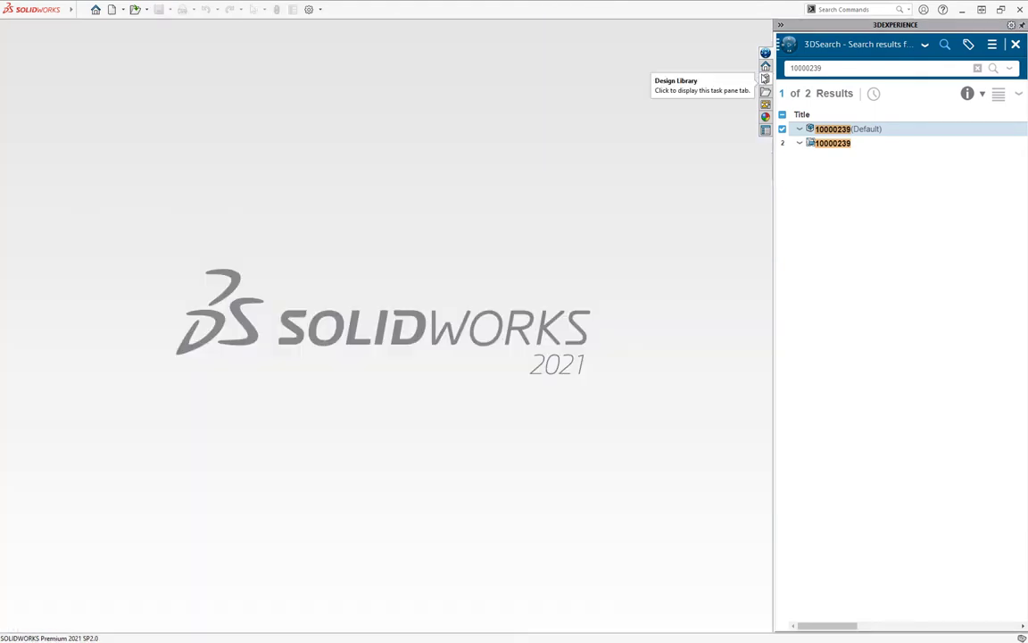
left_click(978, 68)
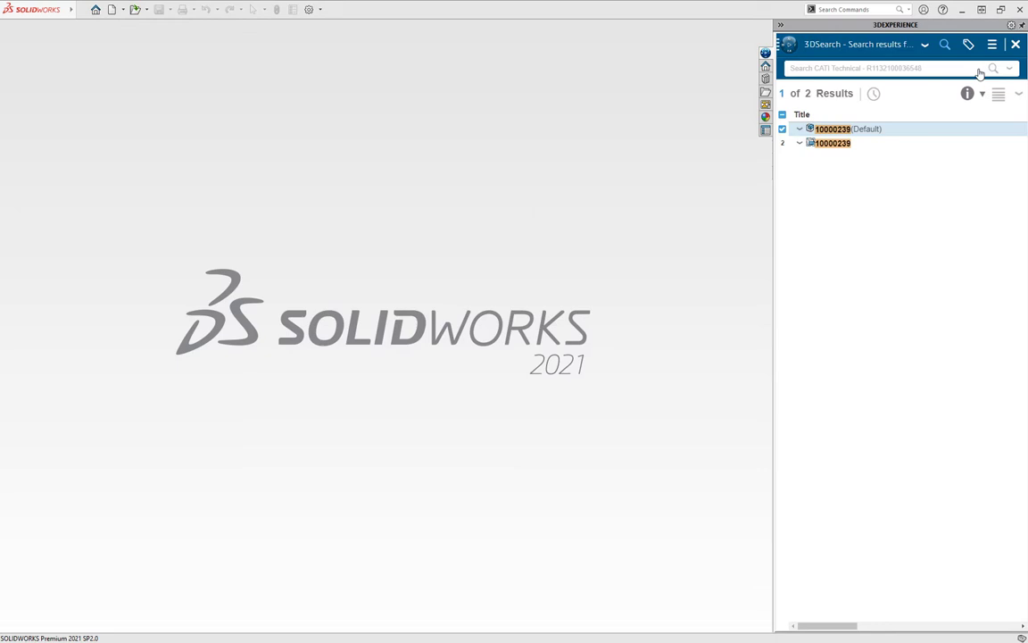
left_click(1014, 44)
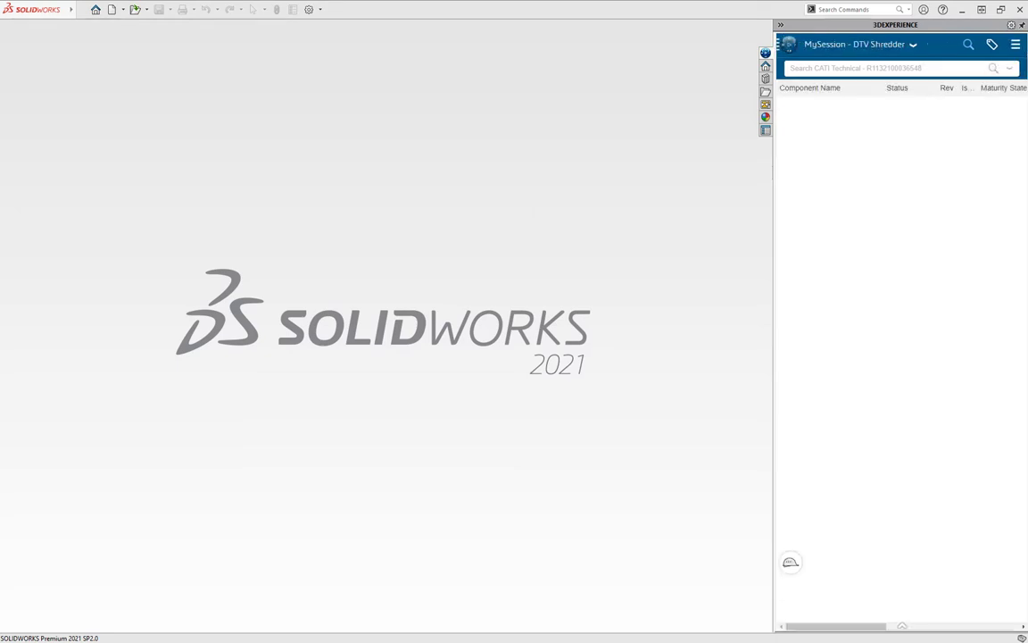
Step: In the browser dashboard, rerun the 10000239 search and select its 10000239 (Default) result
key("alt+Tab")
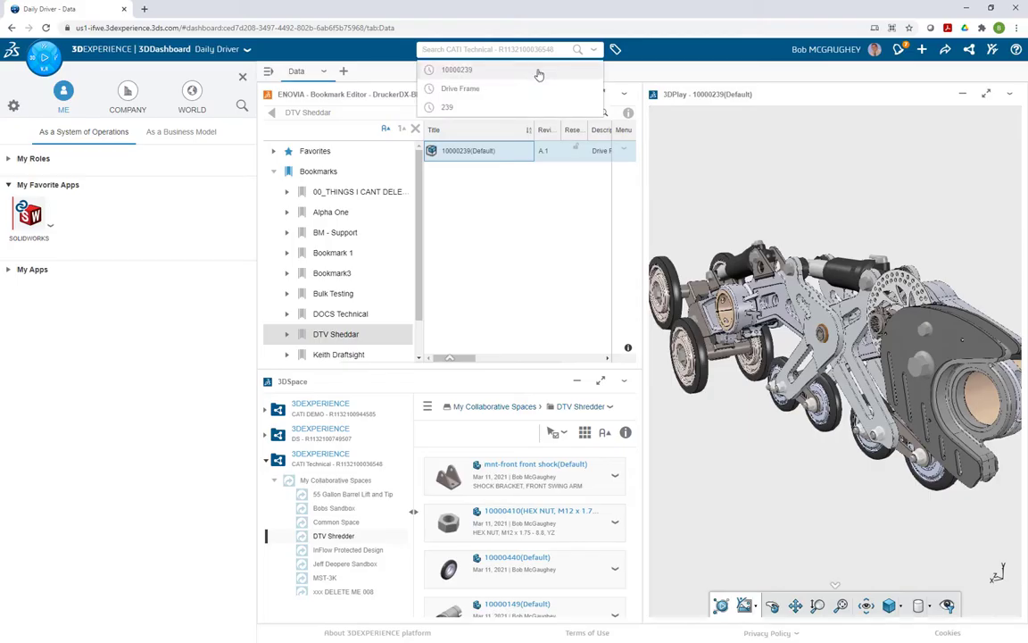
left_click(539, 75)
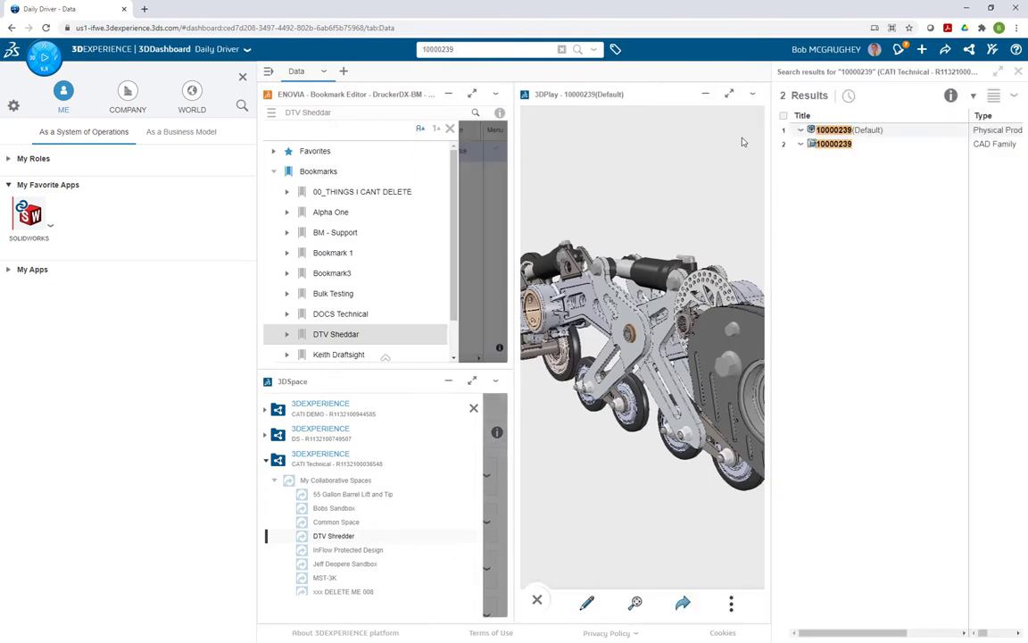
left_click(832, 132)
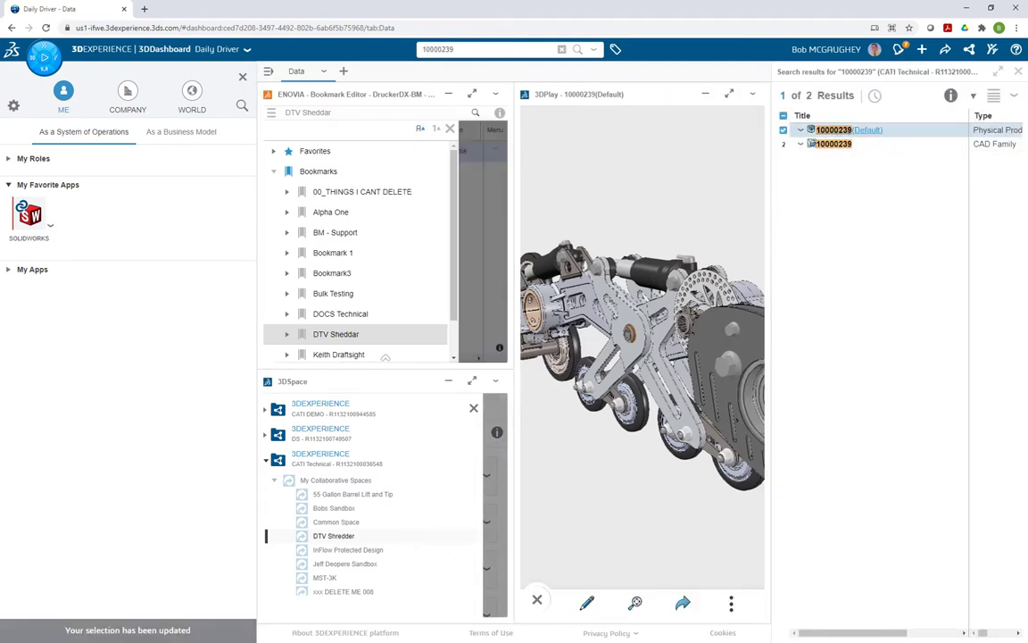
key("alt+Tab")
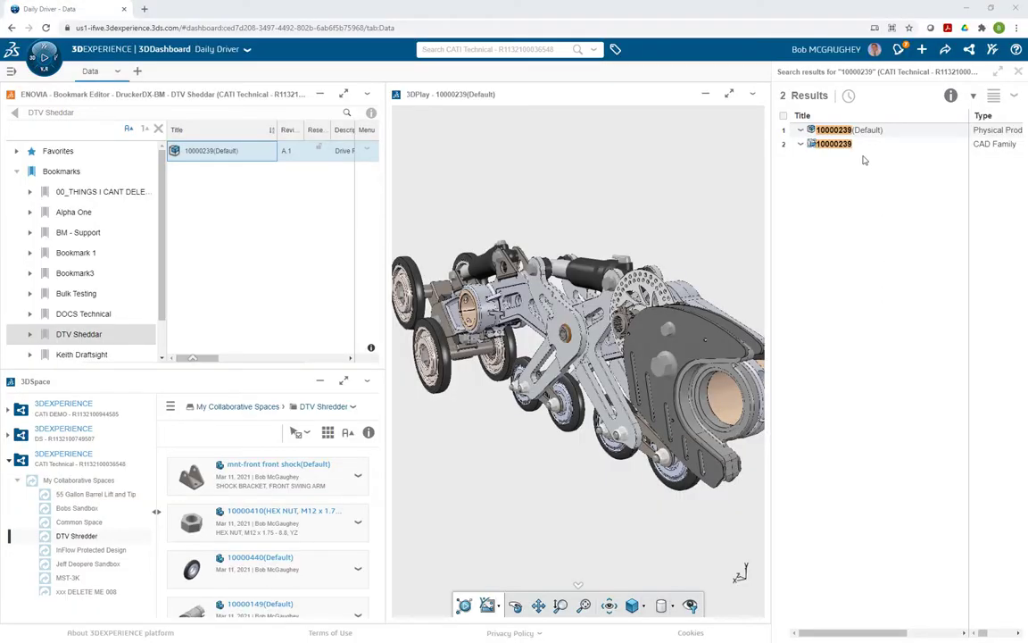
Step: Open the 10000239 (Default) result with SOLIDWORKS through its Open With menu
left_click(857, 130)
right_click(864, 132)
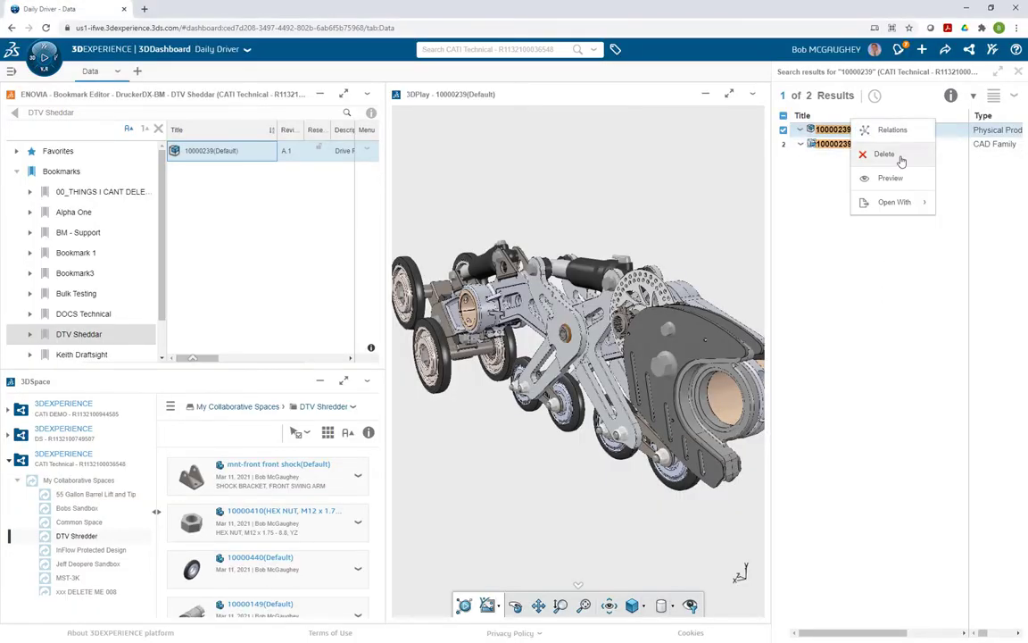
mouse_move(897, 202)
left_click(812, 206)
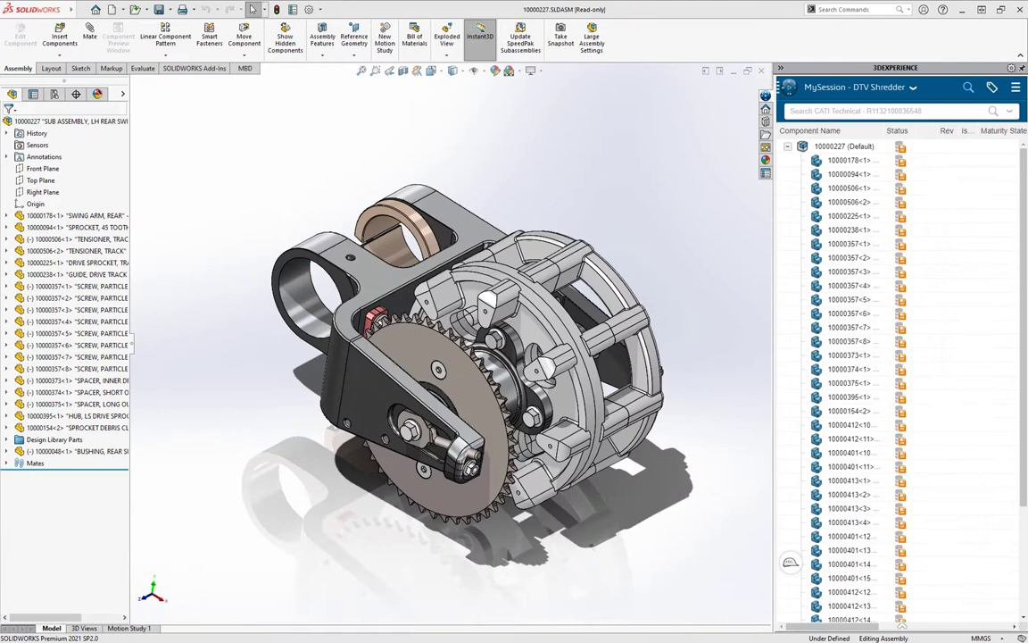
Step: Save assembly 10000227 from MySession, first copying its files into My Work
right_click(827, 147)
left_click(852, 186)
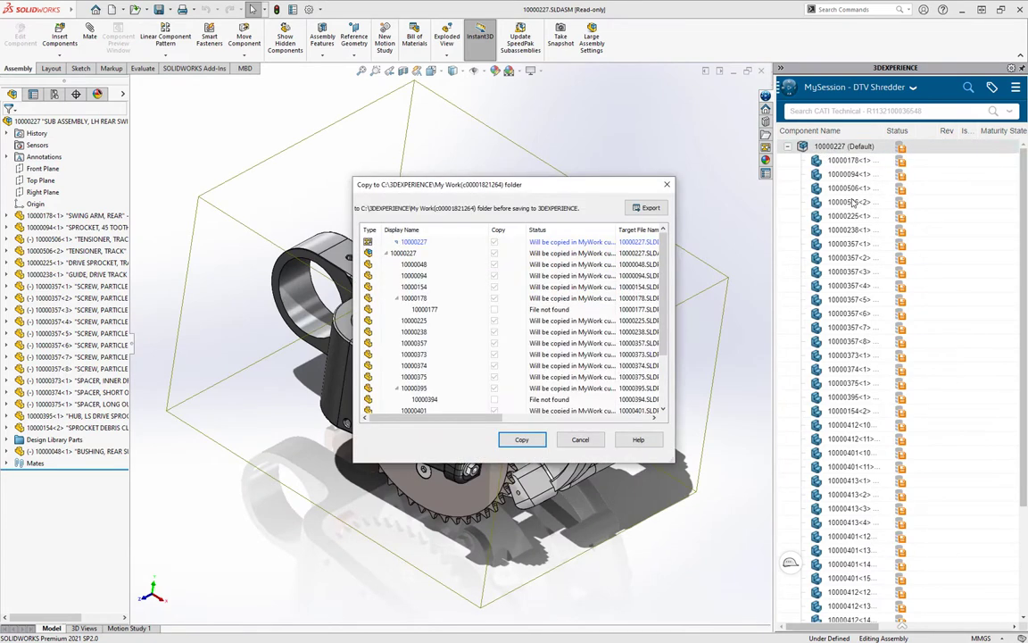
left_click(522, 440)
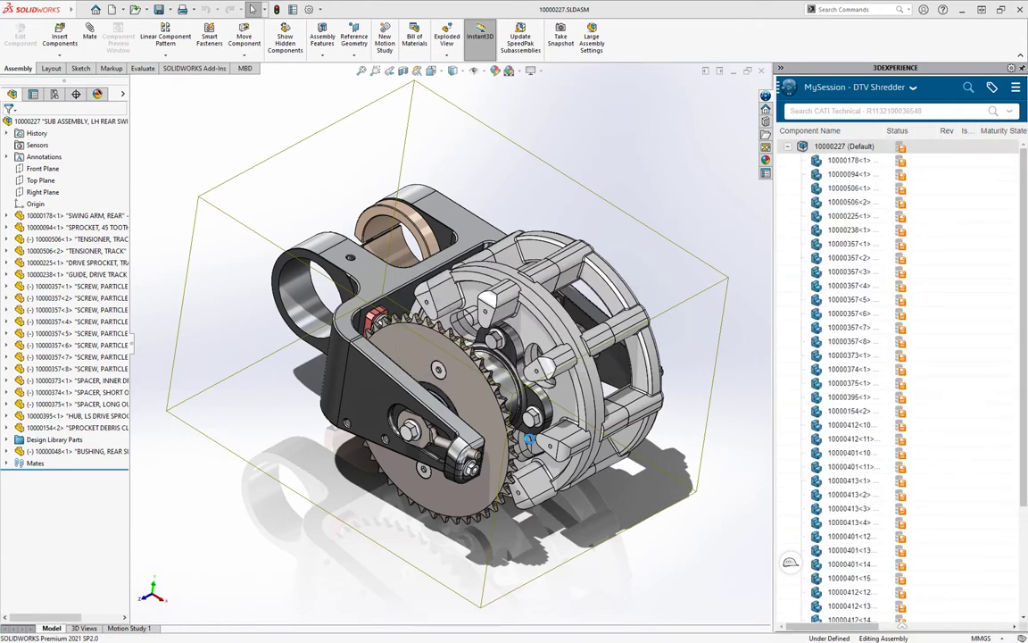
key("ctrl+s")
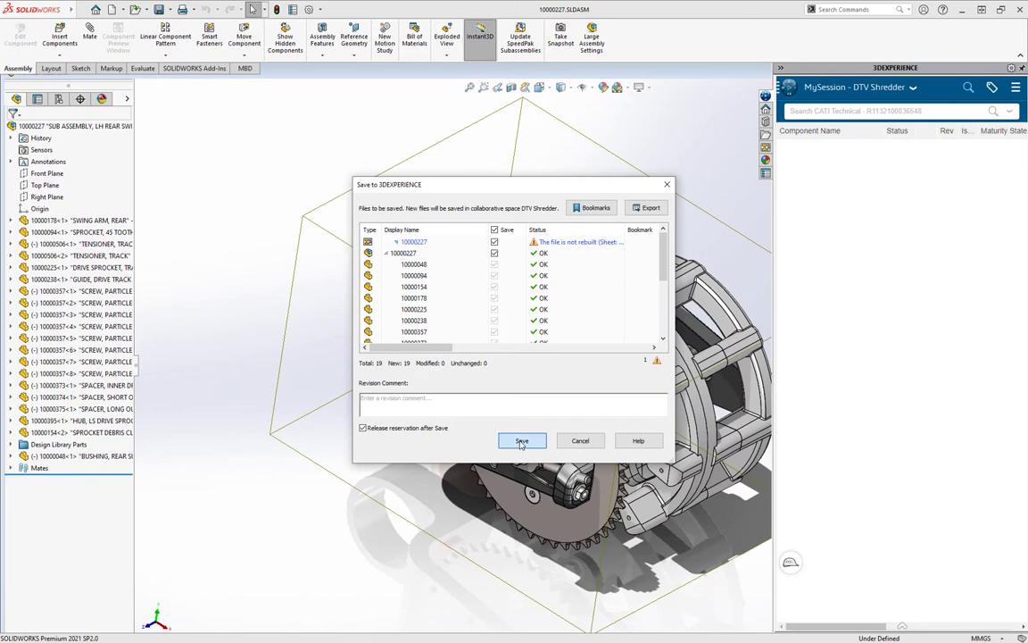
Step: Save 10000227 to 3DEXPERIENCE with 'Release reservation after Save' kept checked
left_click(522, 441)
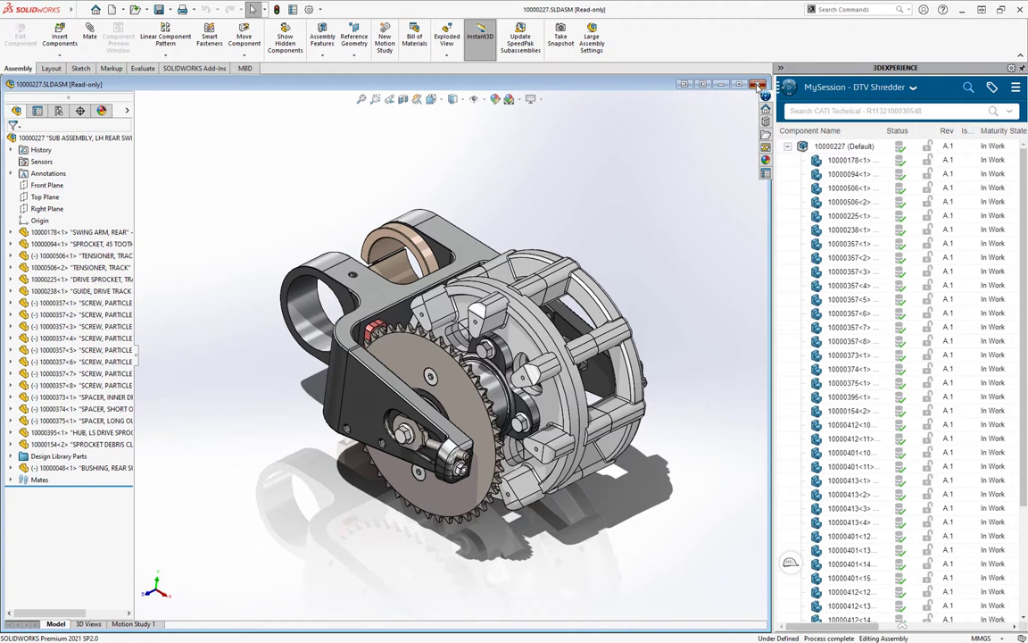
Step: Close the 10000227 window and drag the 10000227_3sc search result into the 10000239 assembly
left_click(757, 85)
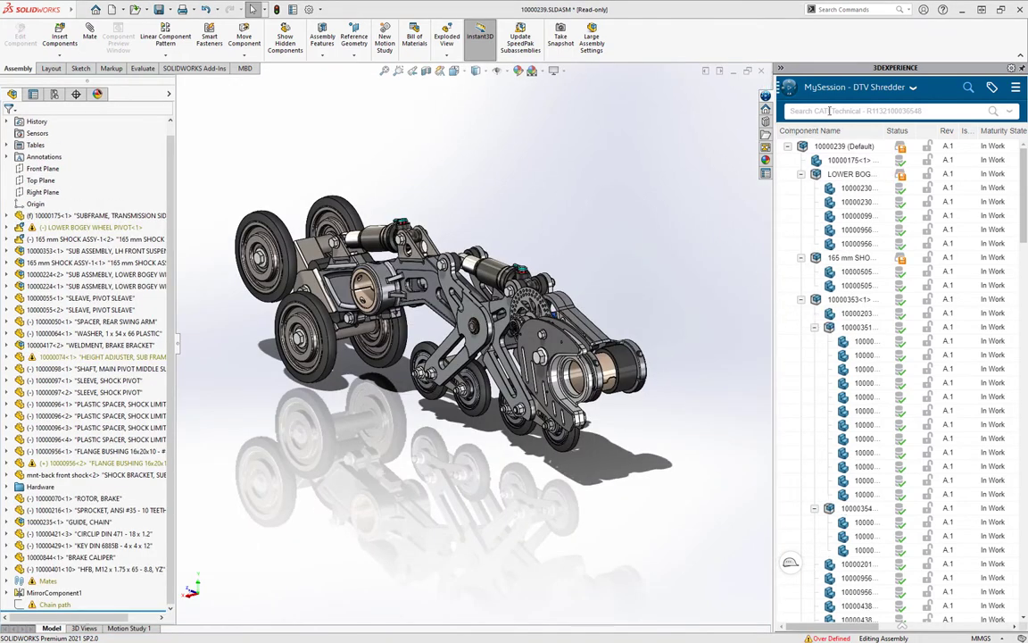
left_click(830, 111)
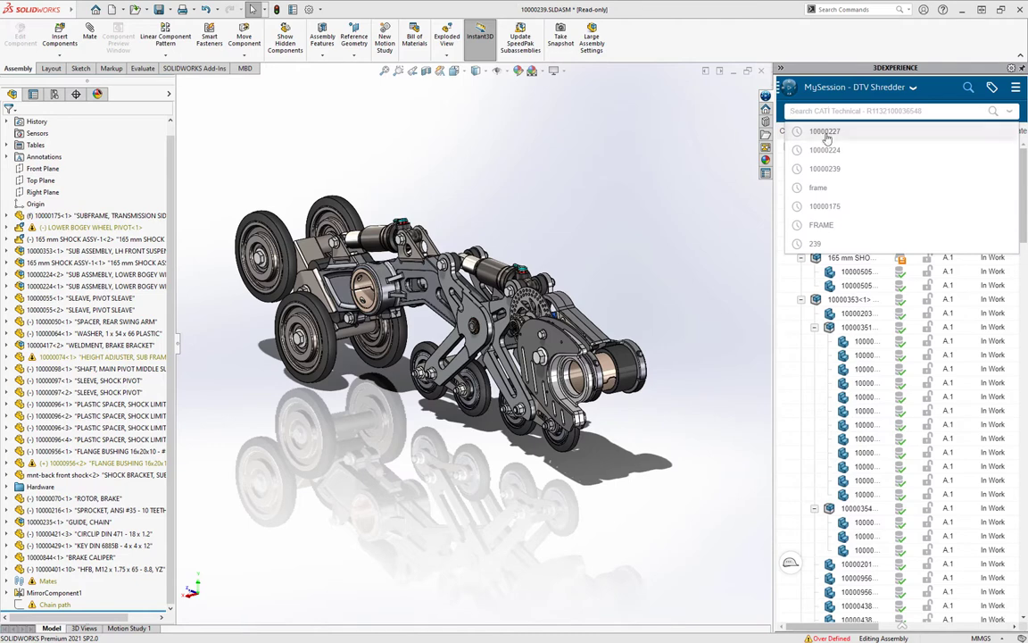
left_click(827, 136)
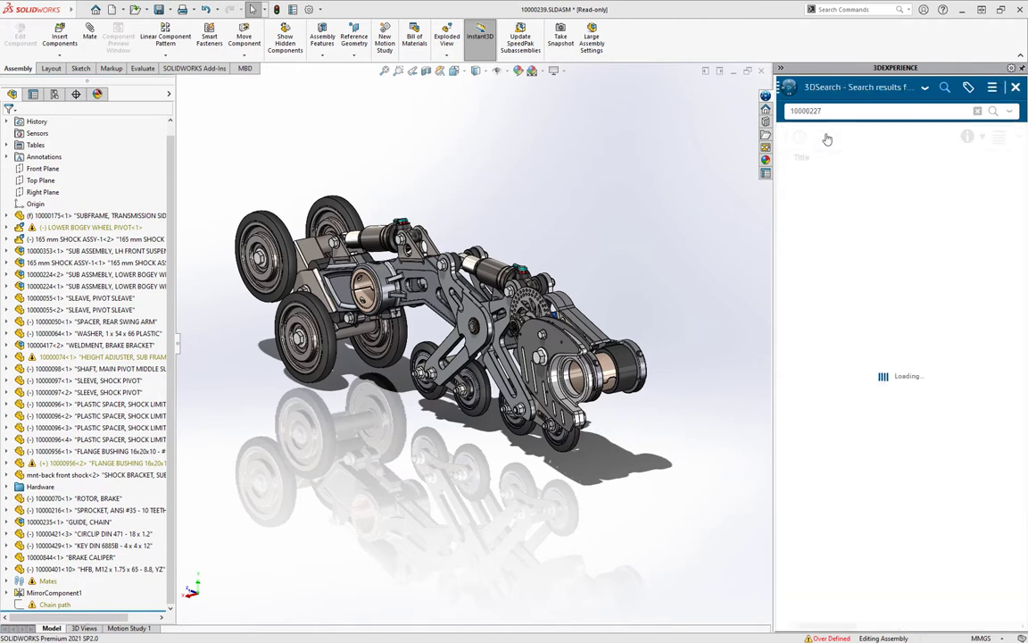
left_click_drag(821, 170, 671, 249)
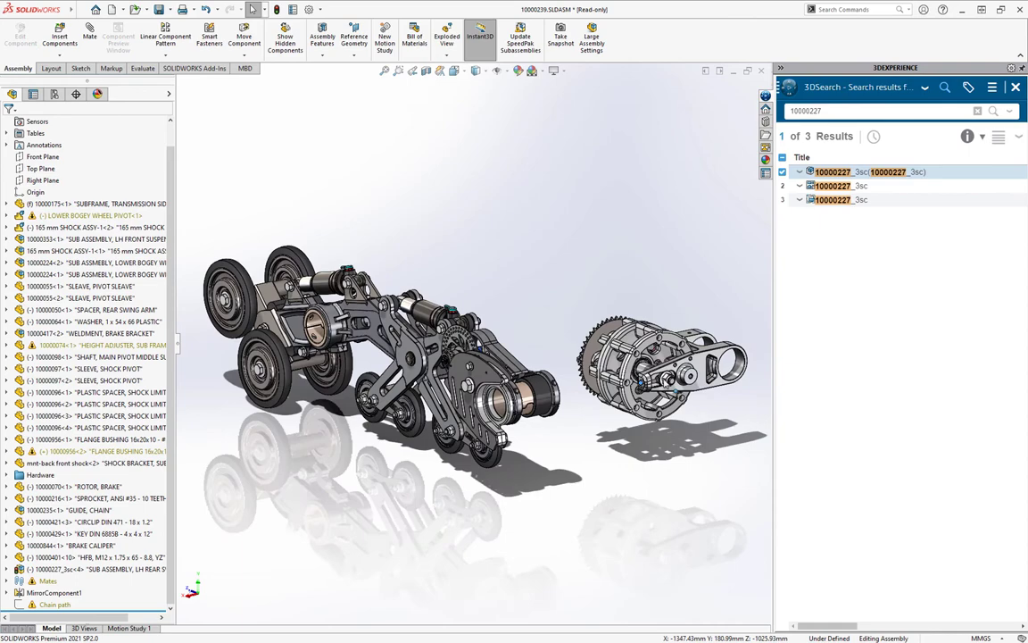
Step: Place the 10000227_3sc subassembly beside the swing arm and mate it there
left_click_drag(660, 362, 567, 427)
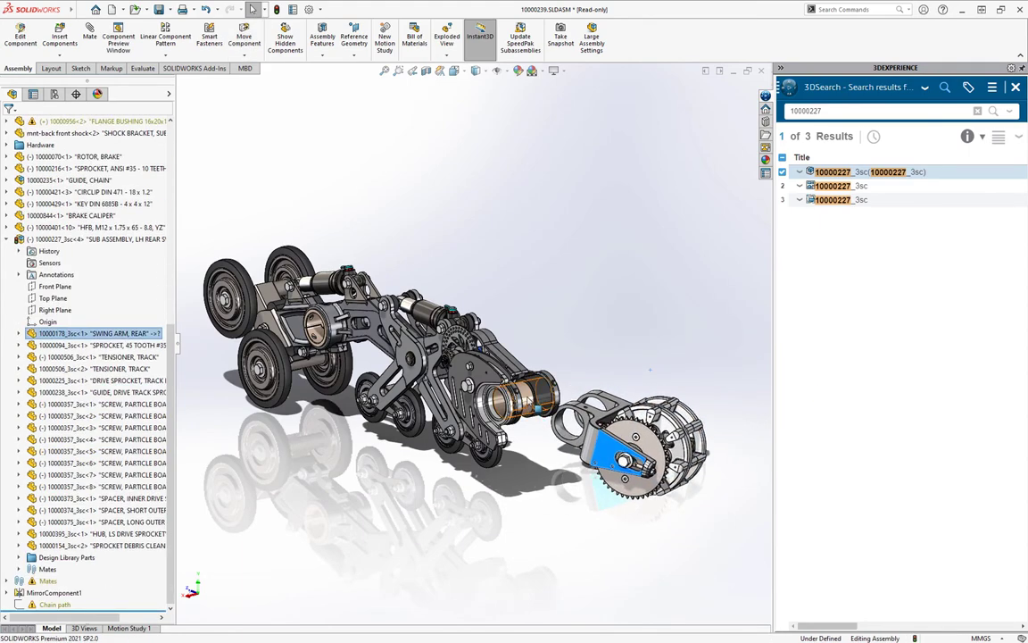
left_click(593, 421)
scroll(585, 366, "down", 5)
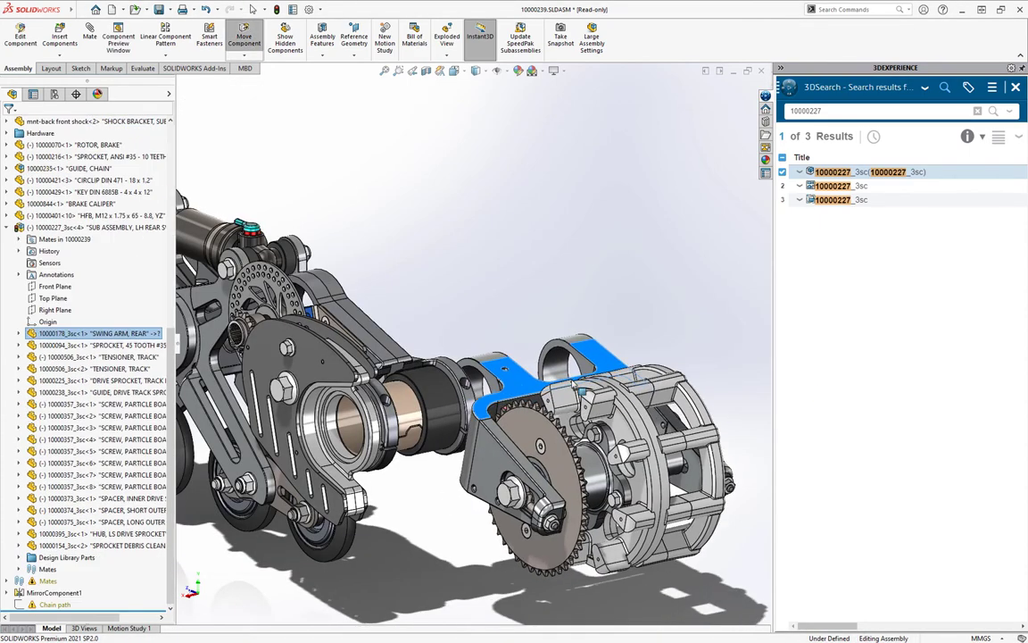
middle_click_drag(585, 366, 535, 357)
left_click(446, 464)
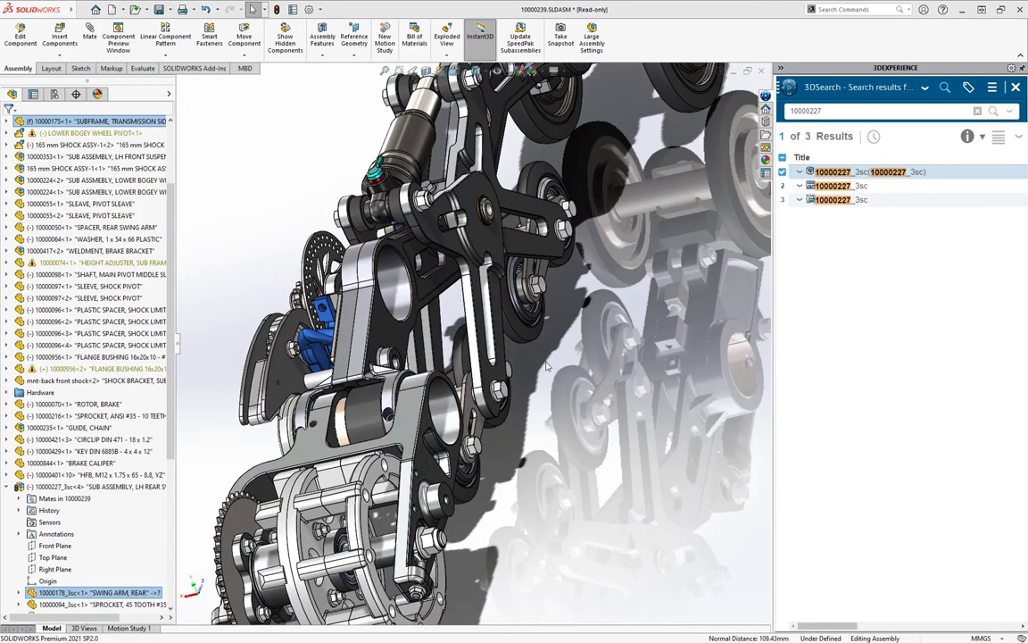
middle_click_drag(446, 464, 604, 324)
Step: Open the 10000395_3sc drive sprocket hub from the assembly as a separate part
key("f")
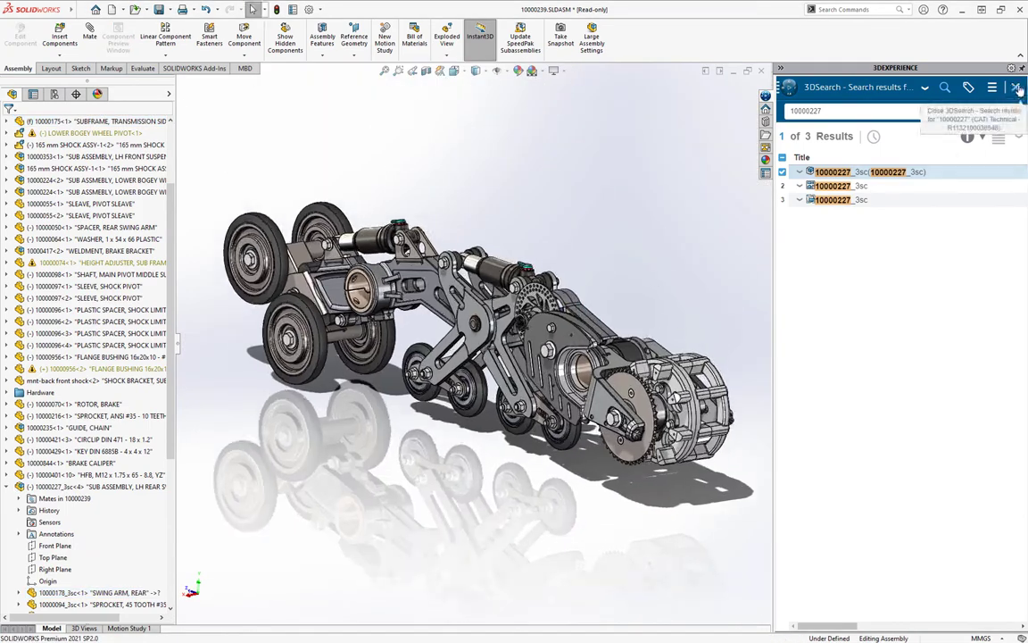
left_click(1016, 87)
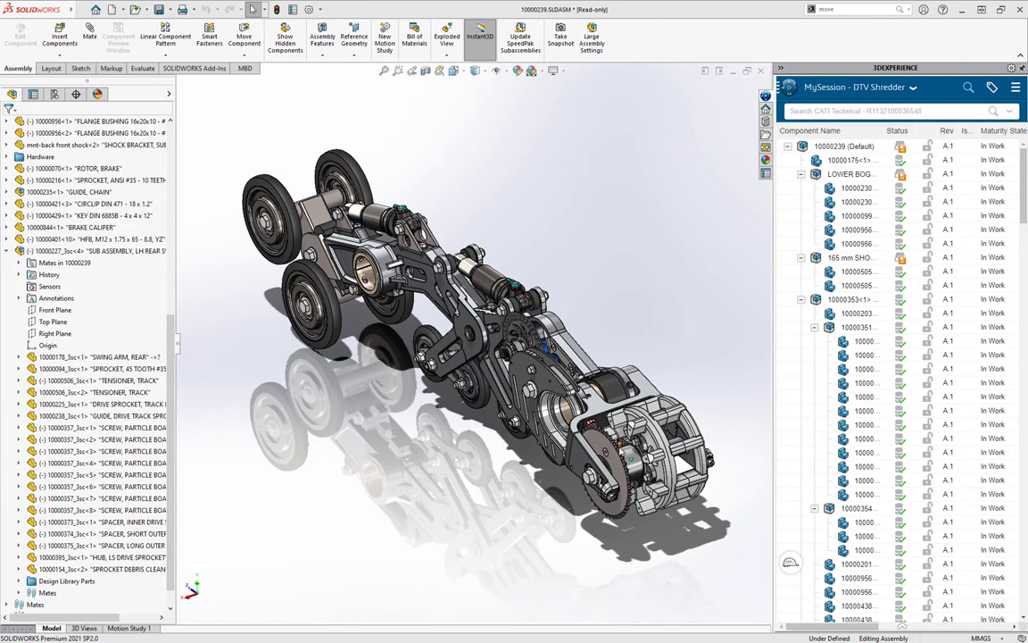
left_click(631, 458)
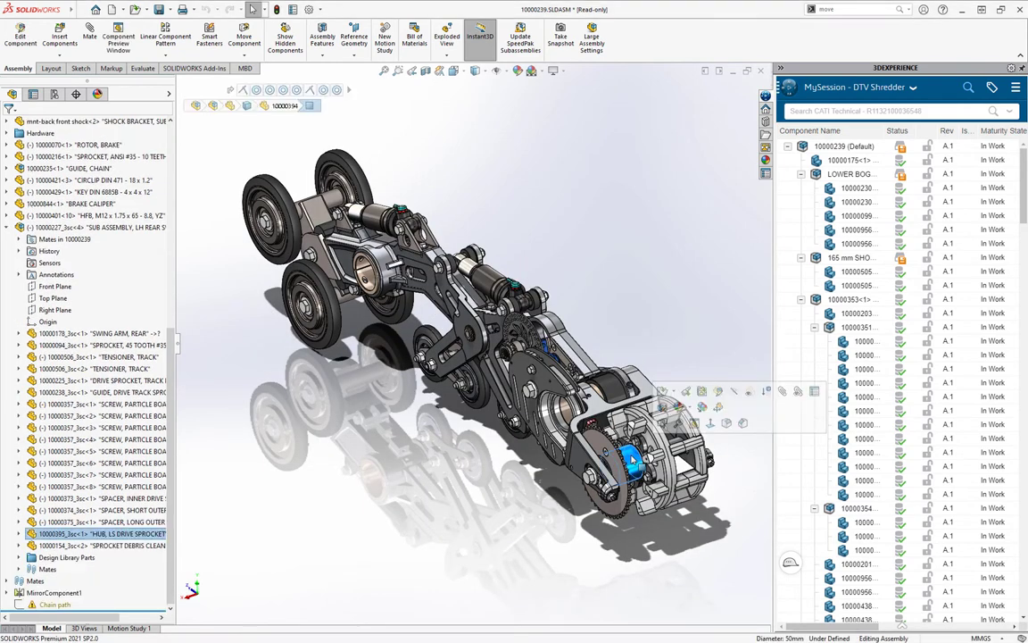
left_click(670, 391)
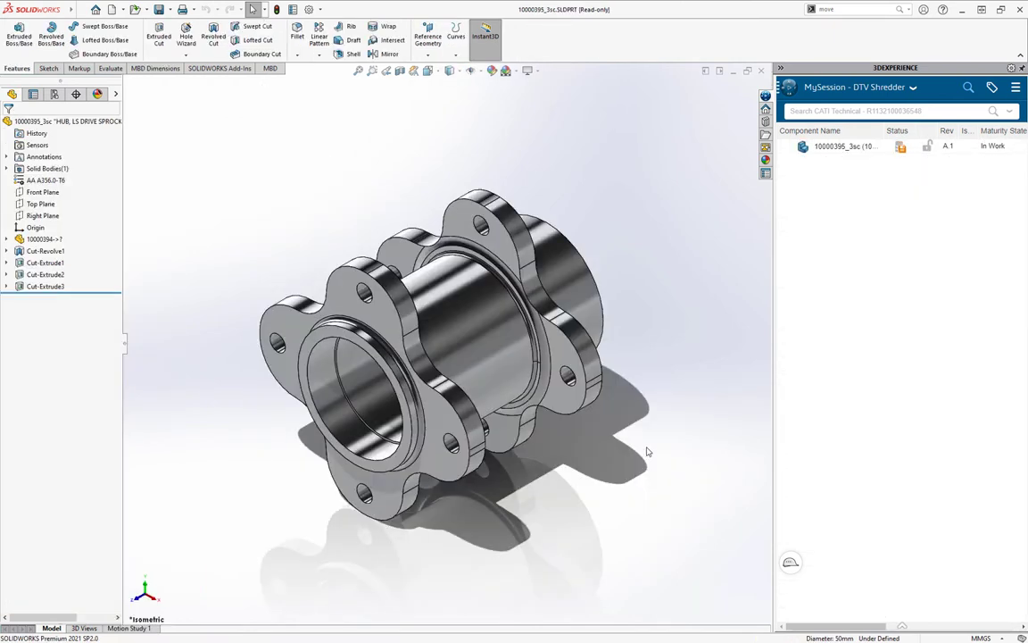
Step: Reserve 10000395_3sc from its MySession entry so the hub becomes editable
right_click(844, 147)
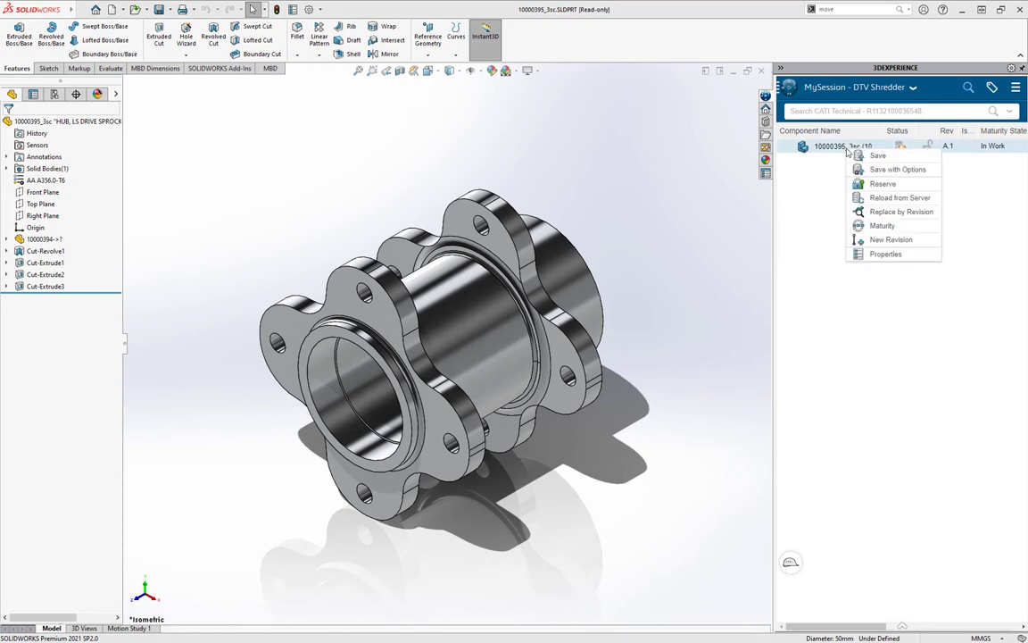
left_click(904, 190)
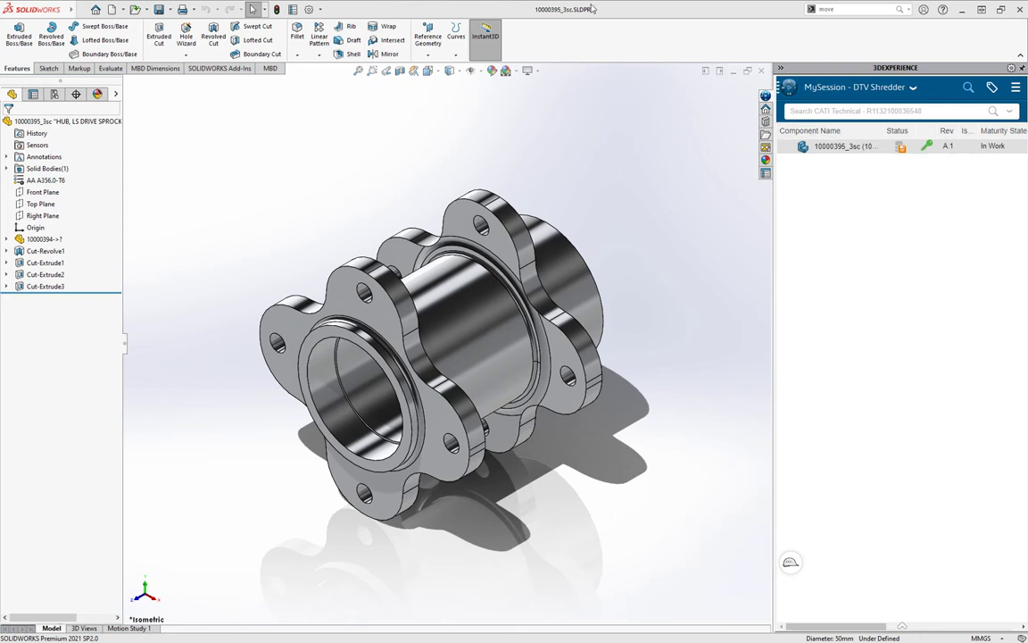
Step: Create Plane1 as an offset reference plane from the Front Plane
left_click(40, 204)
left_click(428, 36)
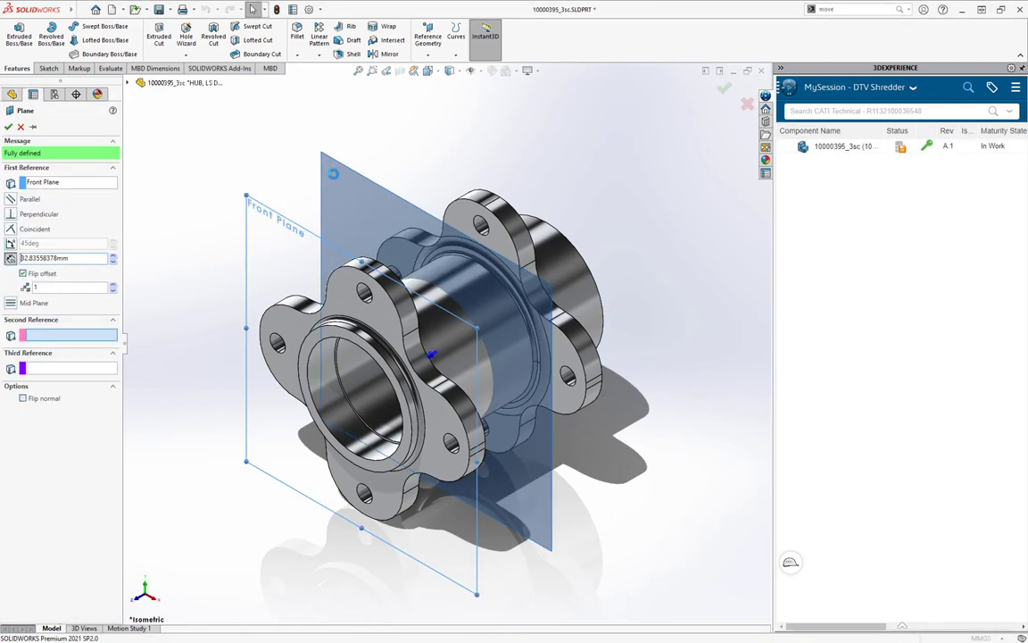
left_click(18, 119)
left_click(871, 9)
Step: Split the hub body into two bodies at Plane1
key("BackSpace")
key("BackSpace")
key("BackSpace")
key("BackSpace")
type("split")
left_click(839, 32)
left_click(64, 222)
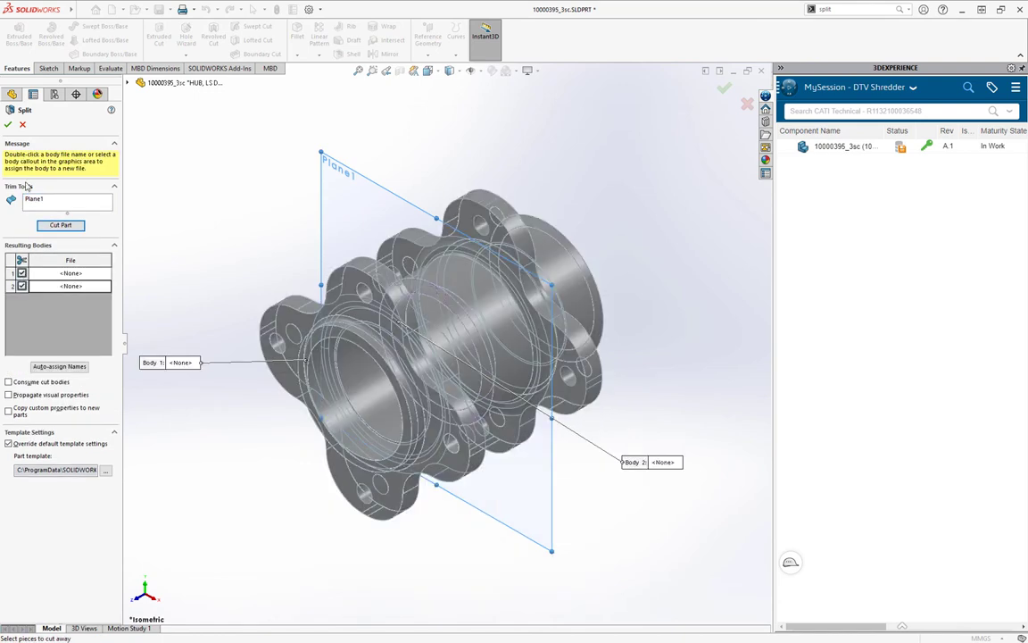
left_click(16, 124)
Step: Rotate the rear half Split1[2] with Move/Copy Body
key("BackSpace")
key("BackSpace")
key("BackSpace")
key("BackSpace")
key("BackSpace")
type("move")
left_click(844, 31)
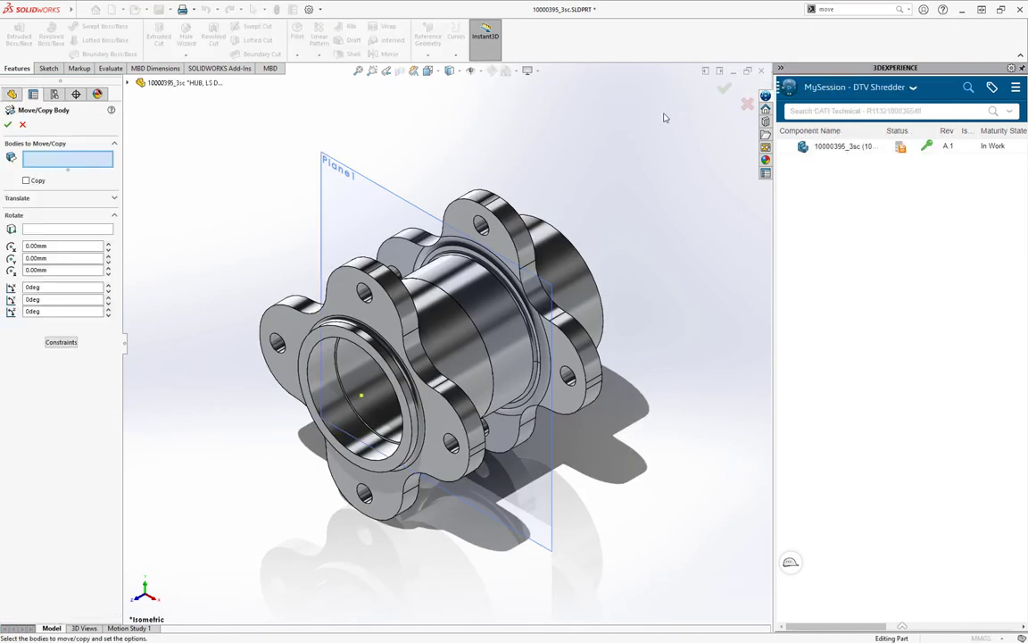
left_click(406, 285)
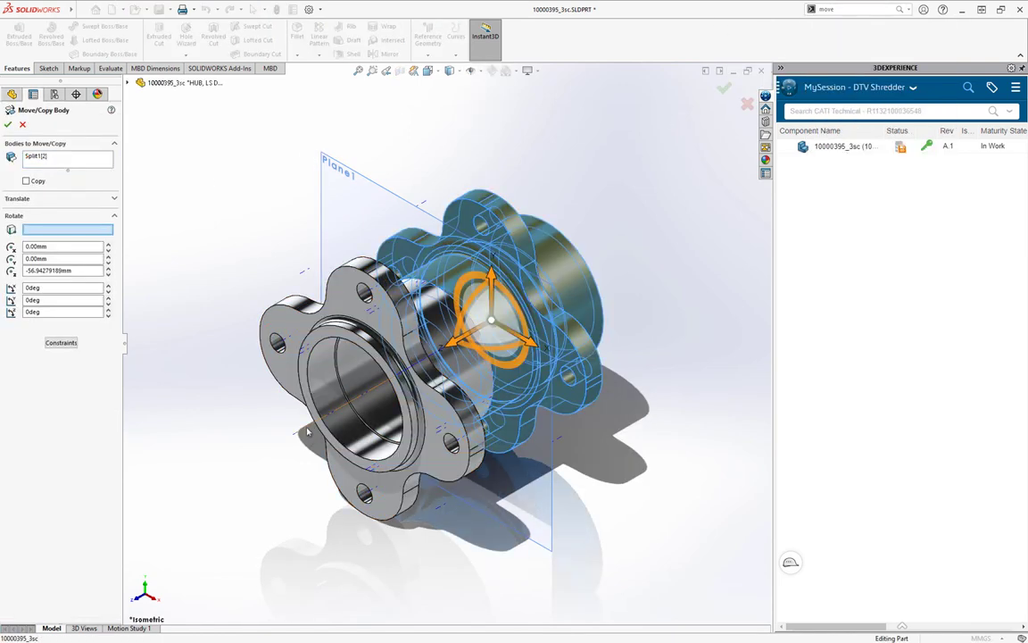
left_click(8, 124)
Step: Combine the two solid bodies back into a single Combine1 body
right_click(45, 168)
left_click(83, 157)
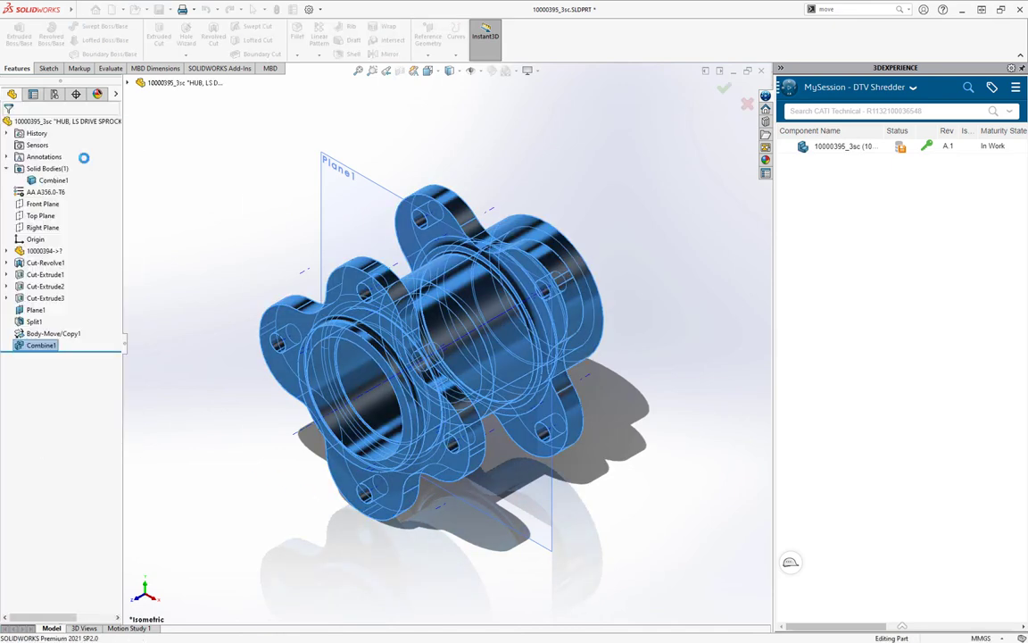
left_click(154, 186)
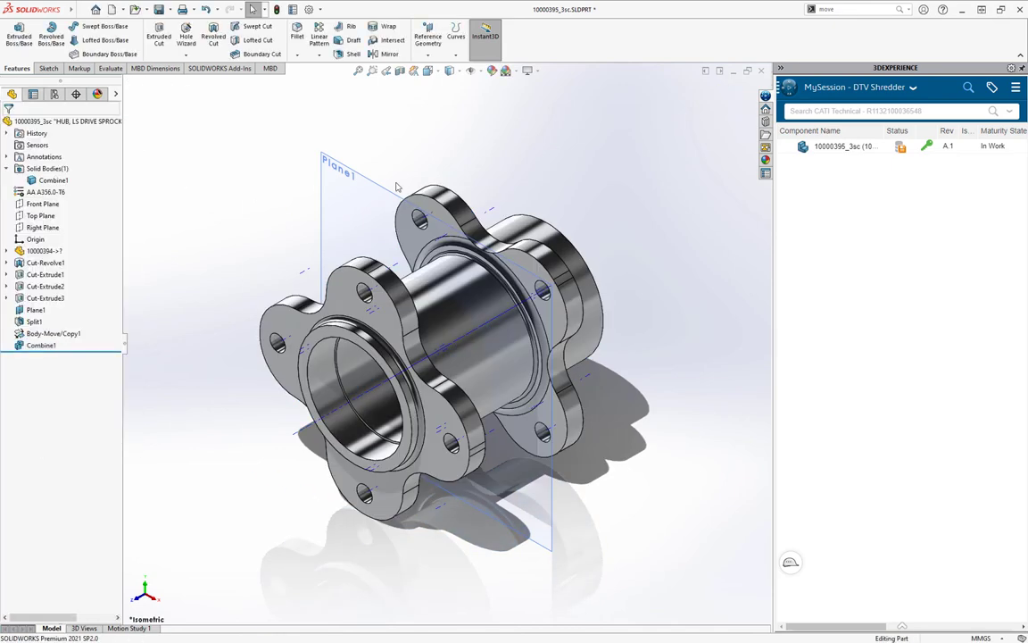
Step: Save the 10000395_3sc hub to 3DEXPERIENCE with Release reservation kept checked
right_click(847, 147)
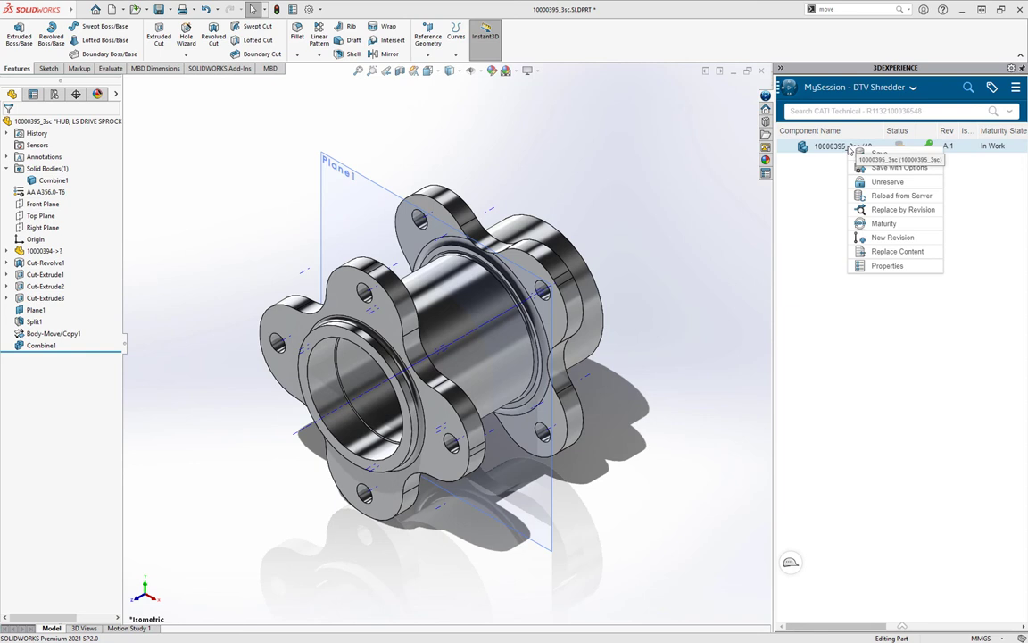
left_click(892, 172)
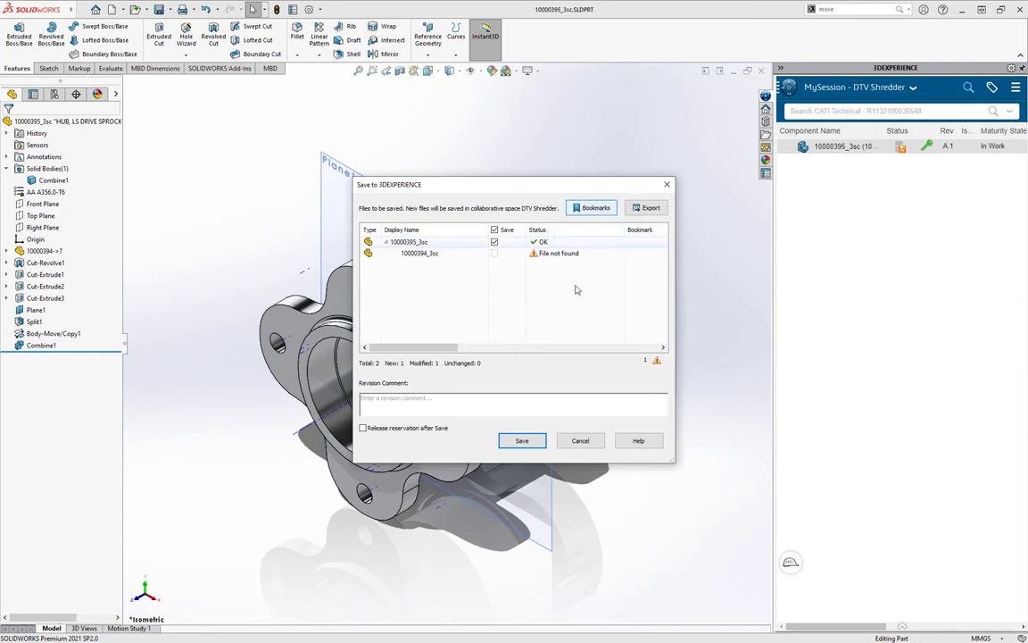
left_click(527, 442)
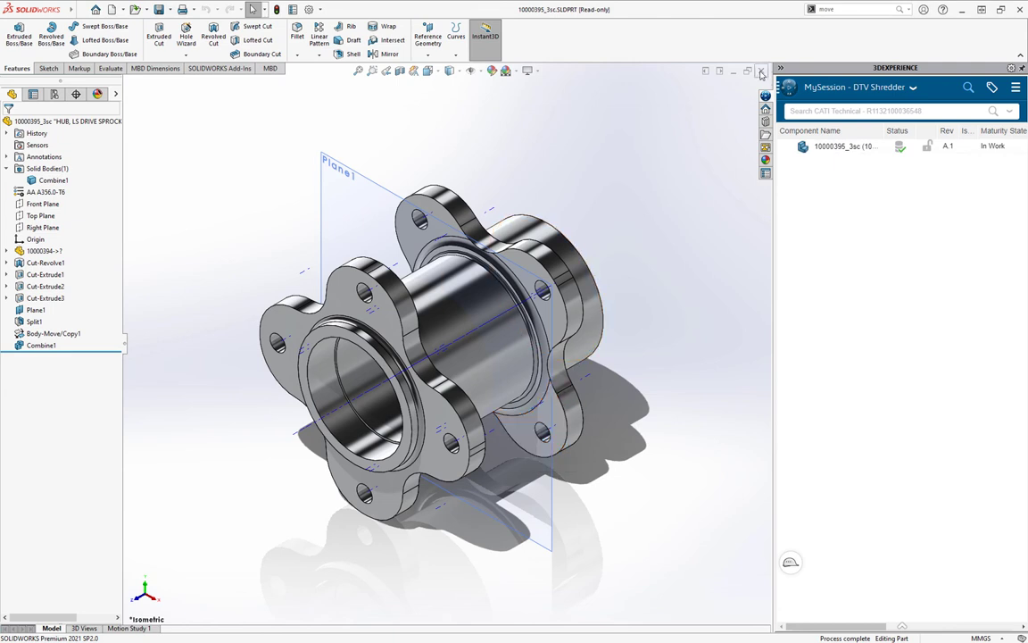
Step: Close the hub part window to return to the 10000239 assembly
left_click(760, 72)
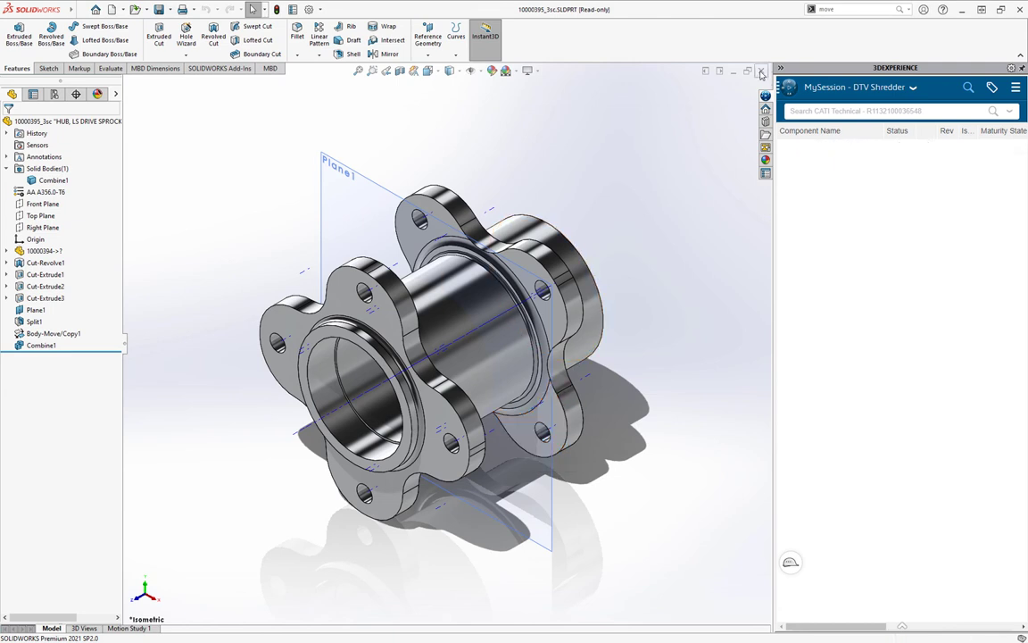